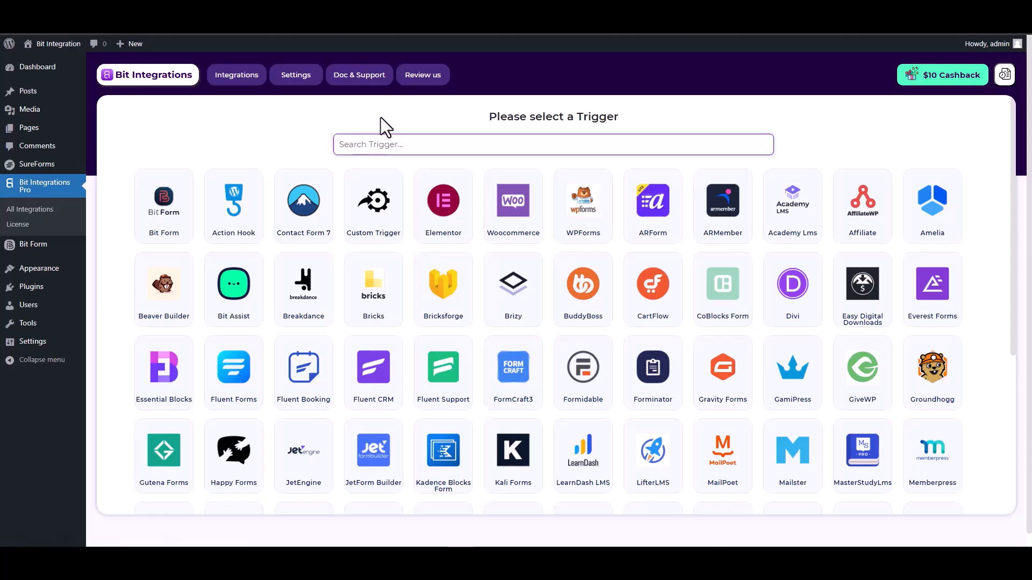
- Set SureForms as the trigger and select the form named SureForms
{"action": "type", "text": "sure"}
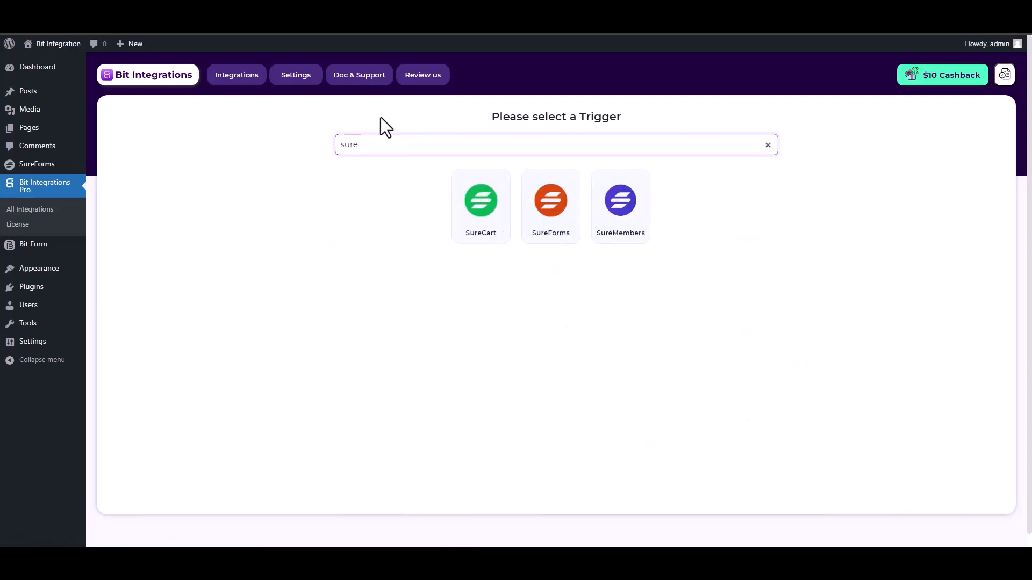
{"action": "left_click", "coordinate": [553, 231]}
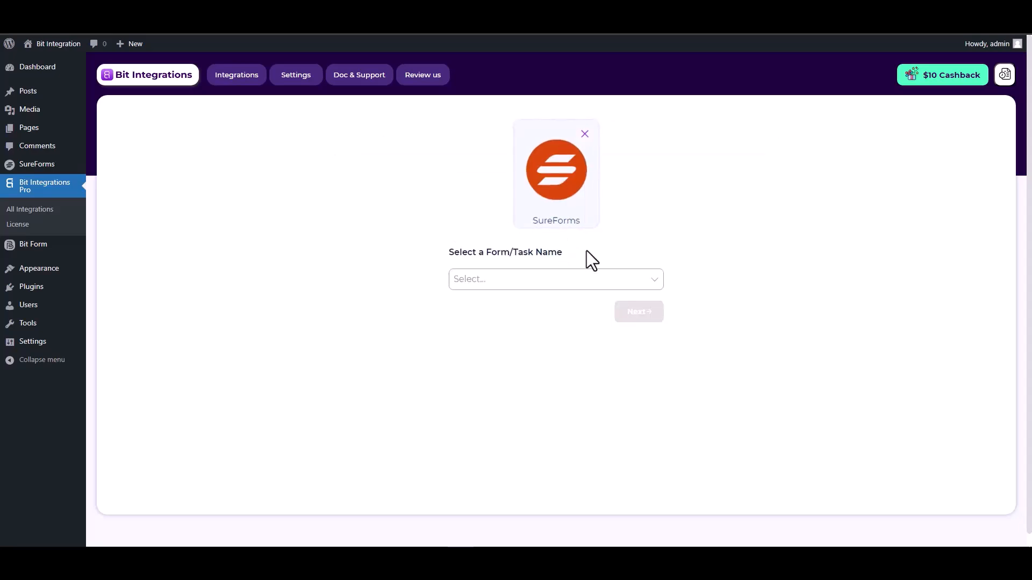
{"action": "left_click", "coordinate": [500, 277]}
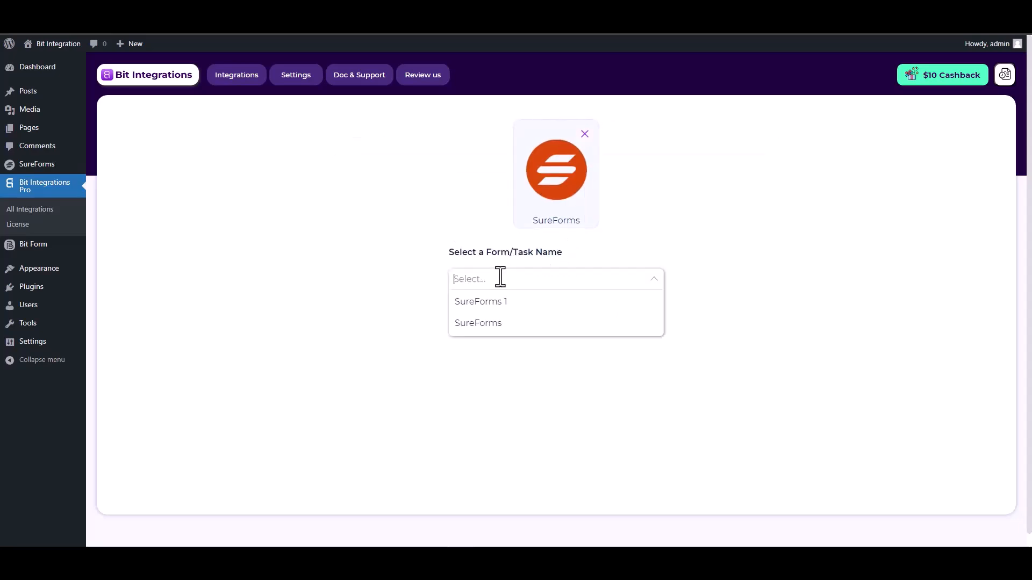
{"action": "left_click", "coordinate": [492, 326]}
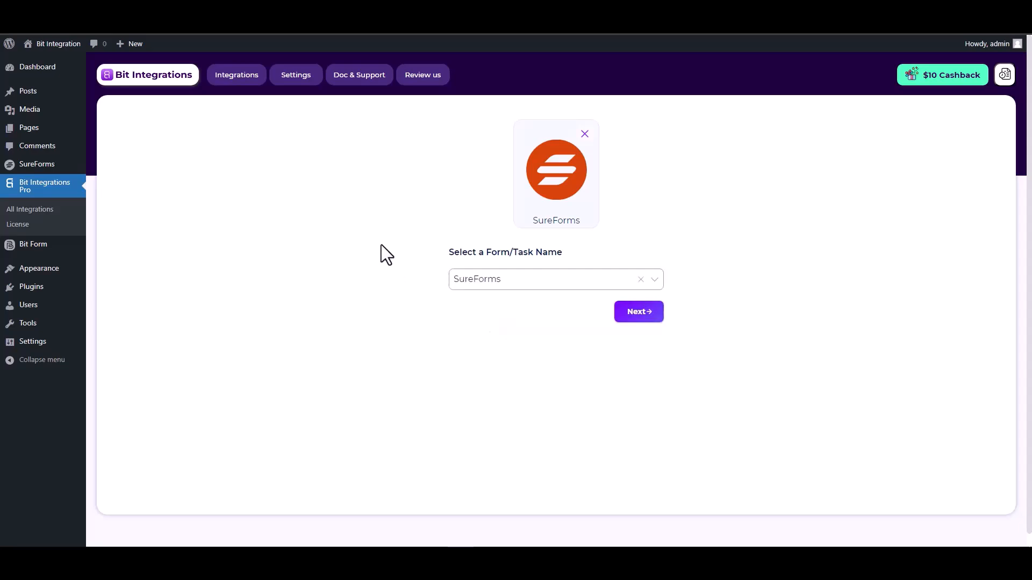
- Search the actions for 'mail chimp' and choose Mail Chimp as the action
{"action": "left_click", "coordinate": [635, 321]}
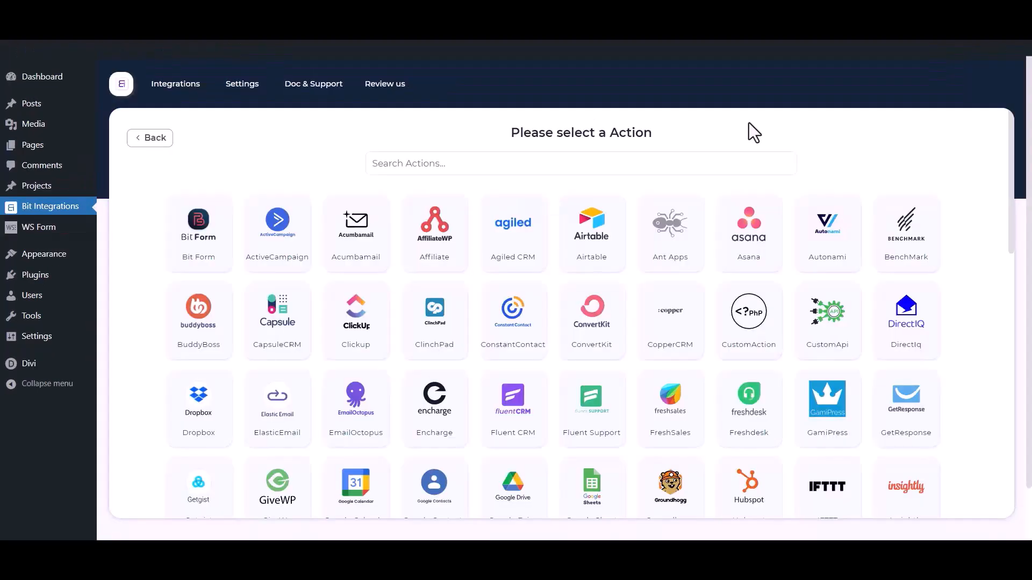
{"action": "left_click", "coordinate": [670, 161]}
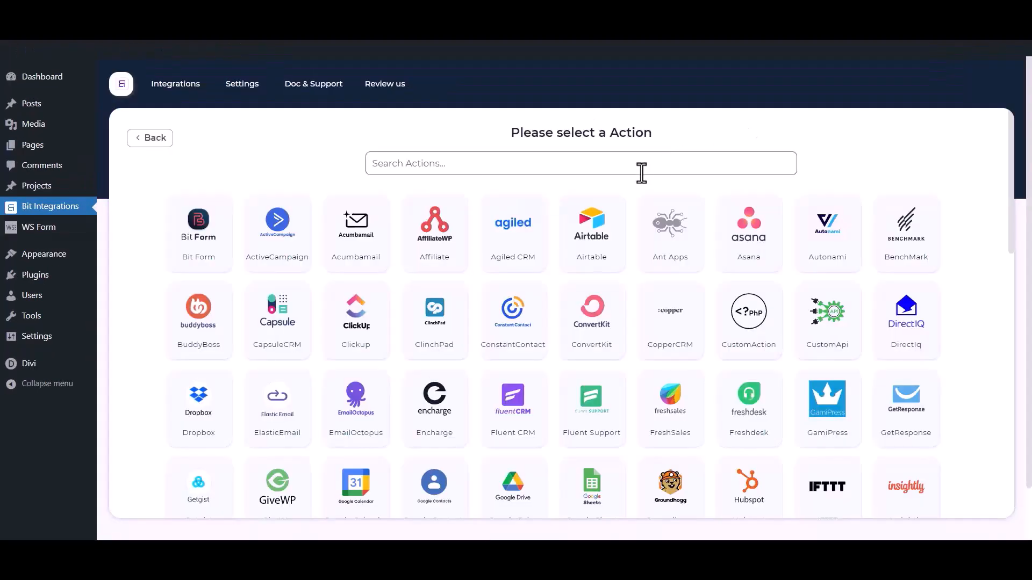
{"action": "type", "text": "mail"}
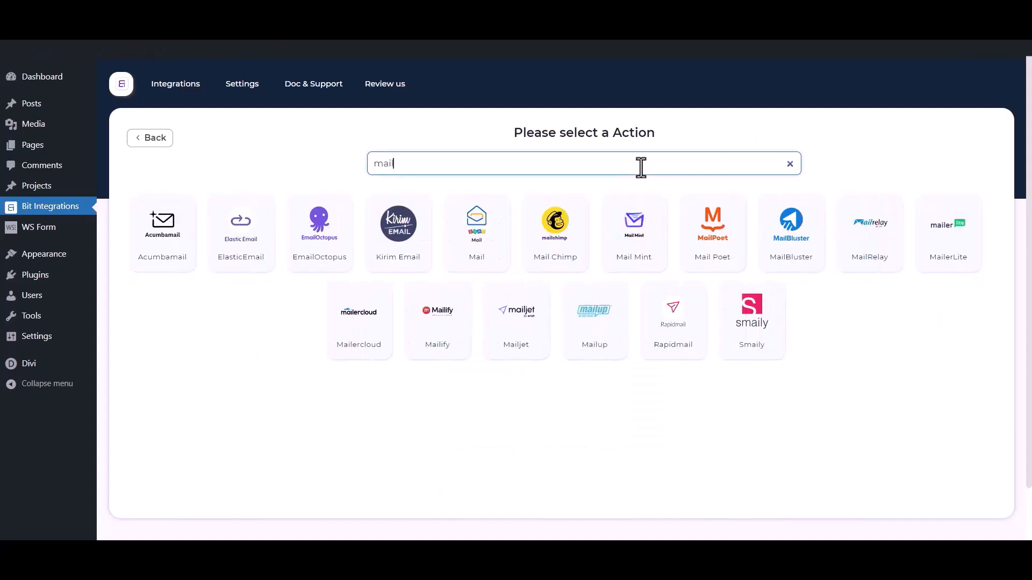
{"action": "type", "text": " chimp"}
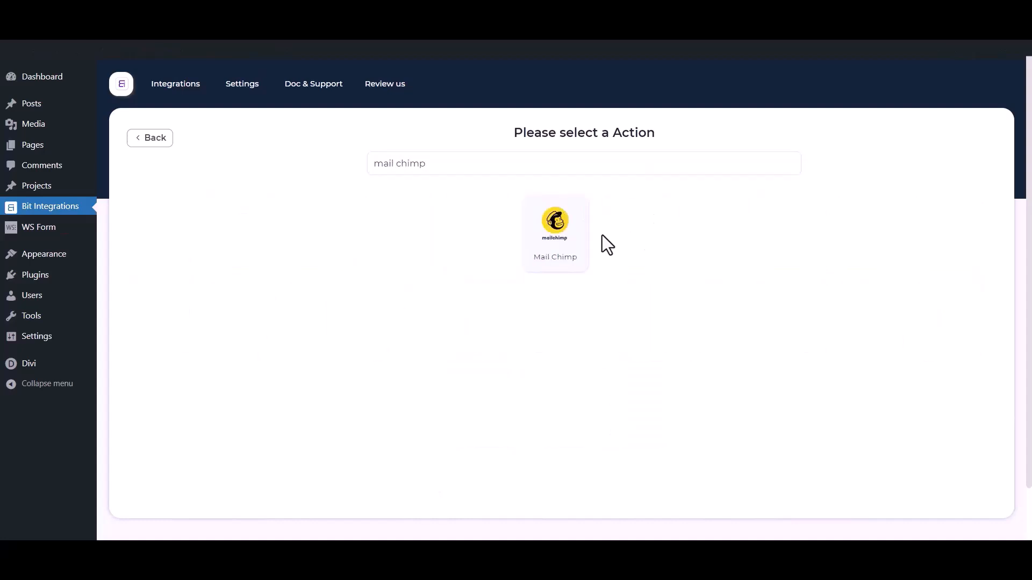
{"action": "left_click", "coordinate": [586, 249]}
- Point out the Mail Chimp integration name and the Client id and Client secret fields
{"action": "left_click_drag", "start_coordinate": [251, 218], "coordinate": [118, 224]}
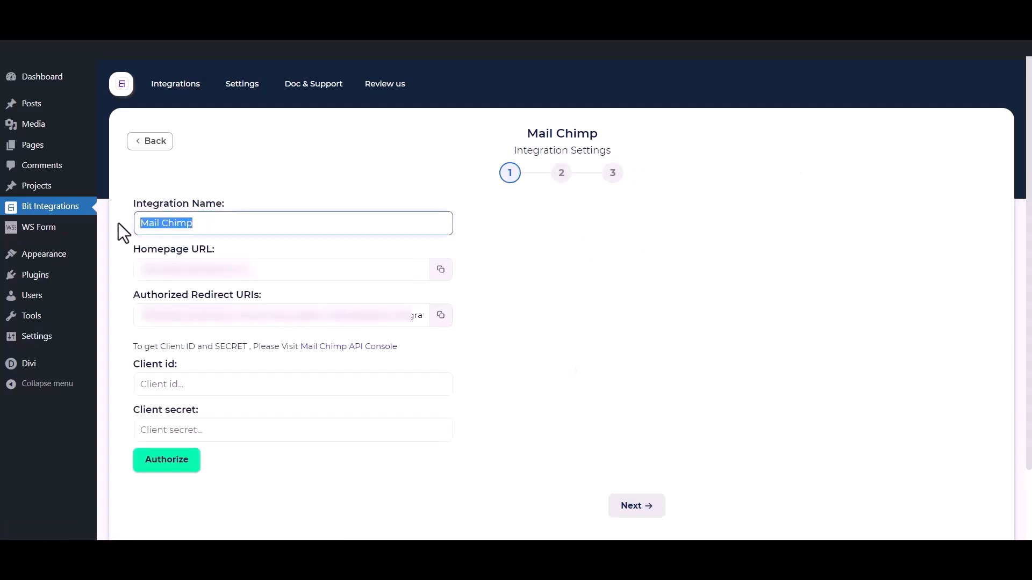
{"action": "left_click_drag", "start_coordinate": [126, 361], "coordinate": [176, 362]}
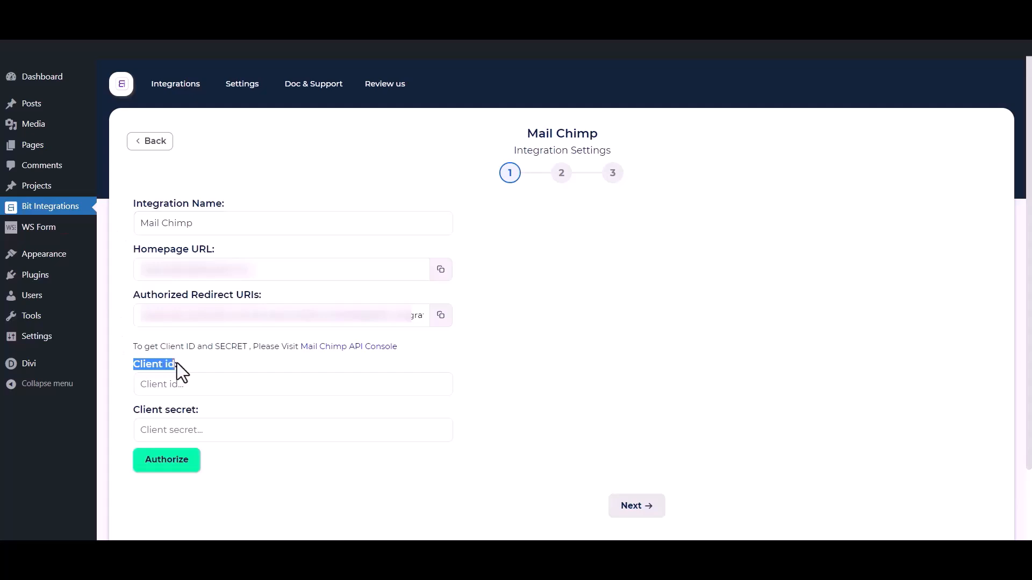
{"action": "left_click_drag", "start_coordinate": [132, 411], "coordinate": [198, 411]}
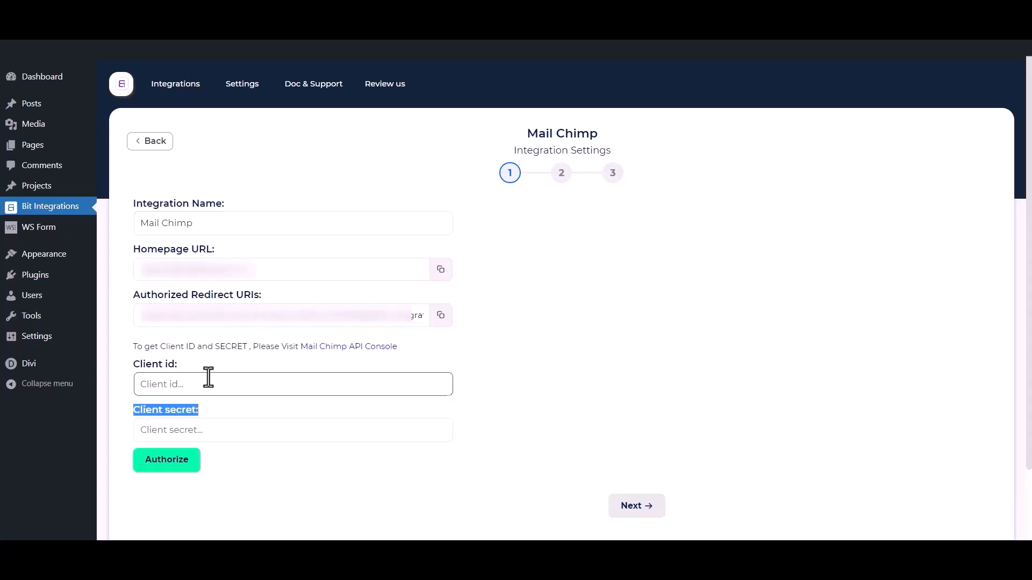
{"action": "left_click", "coordinate": [218, 359]}
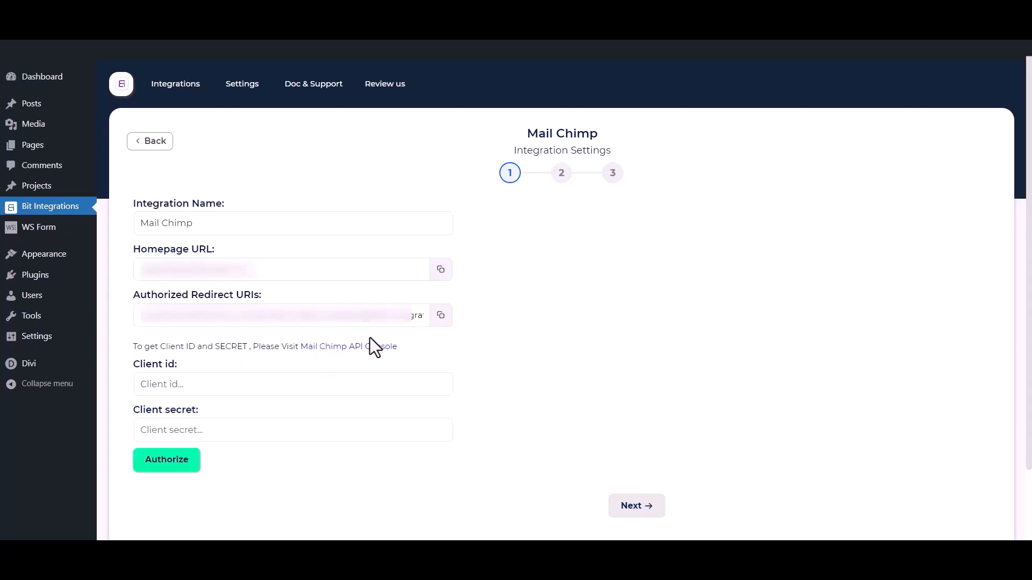
- In the Mailchimp API console, register an app: 'Bit Integrations', description 'test', company 'Bit Apps'
{"action": "left_click", "coordinate": [358, 346]}
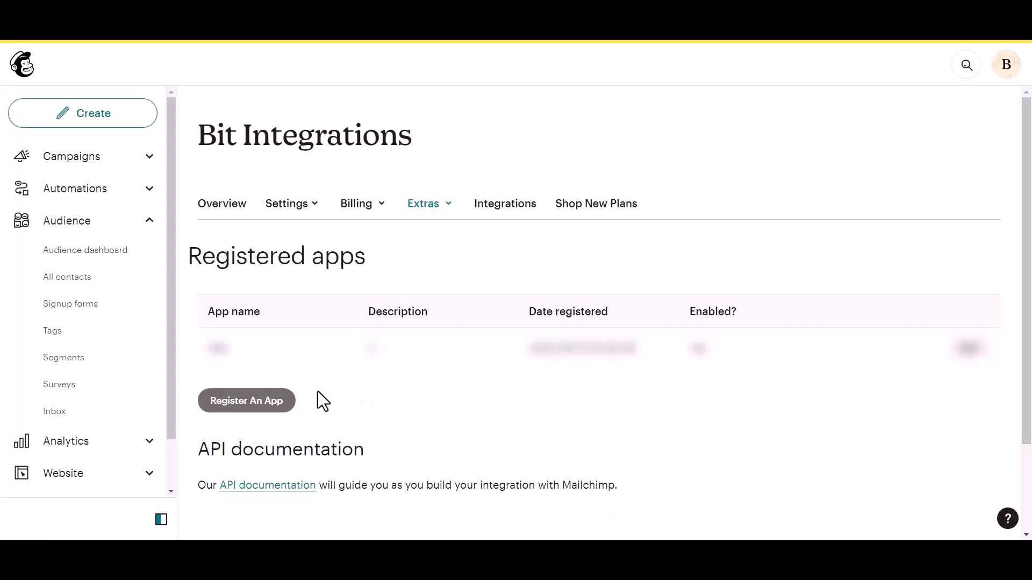
{"action": "left_click", "coordinate": [226, 406]}
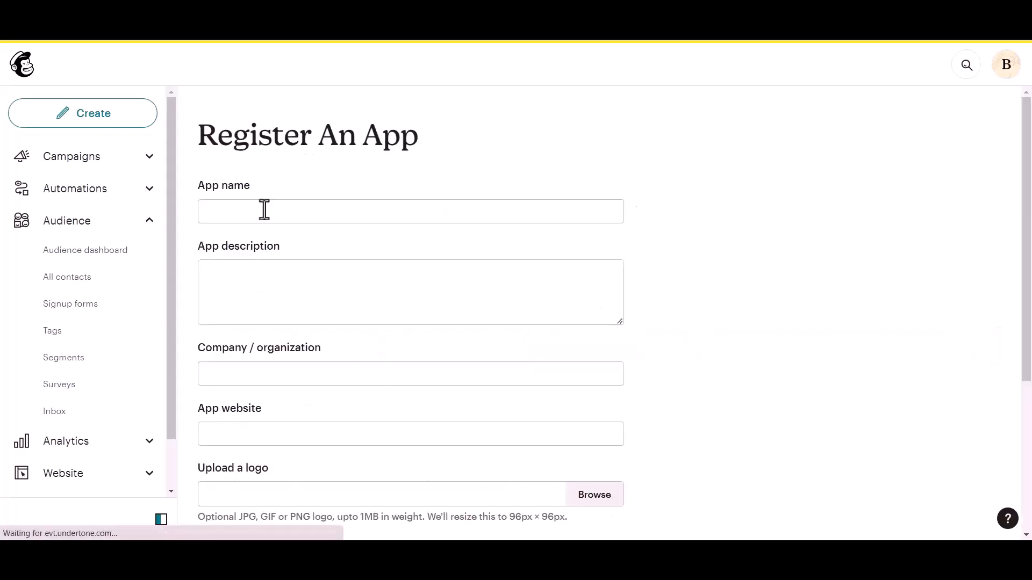
{"action": "left_click", "coordinate": [253, 207]}
{"action": "type", "text": "Bit Integrations"}
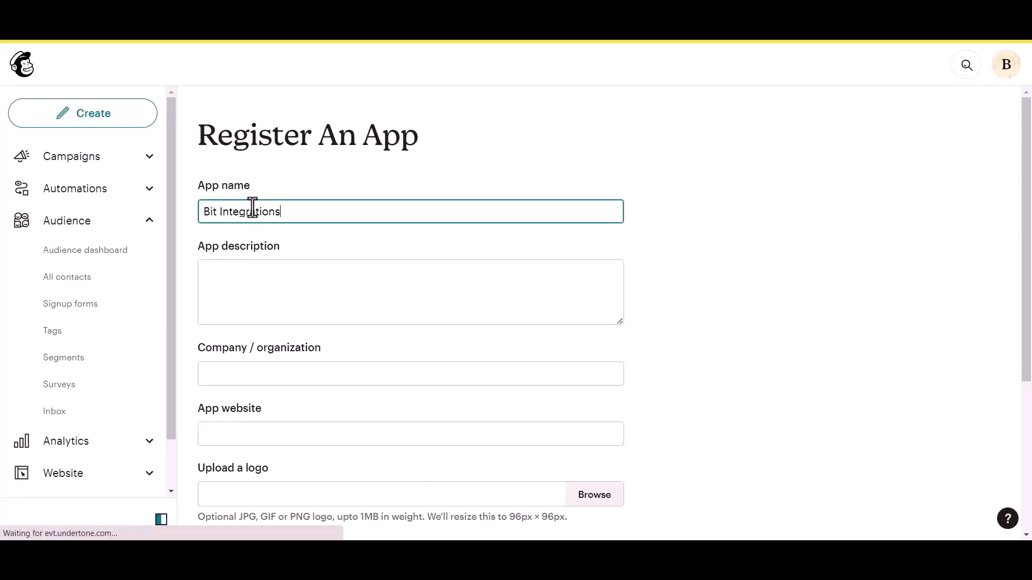
{"action": "left_click", "coordinate": [231, 290]}
{"action": "type", "text": "test"}
{"action": "left_click", "coordinate": [248, 381]}
{"action": "type", "text": "Bit Apps"}
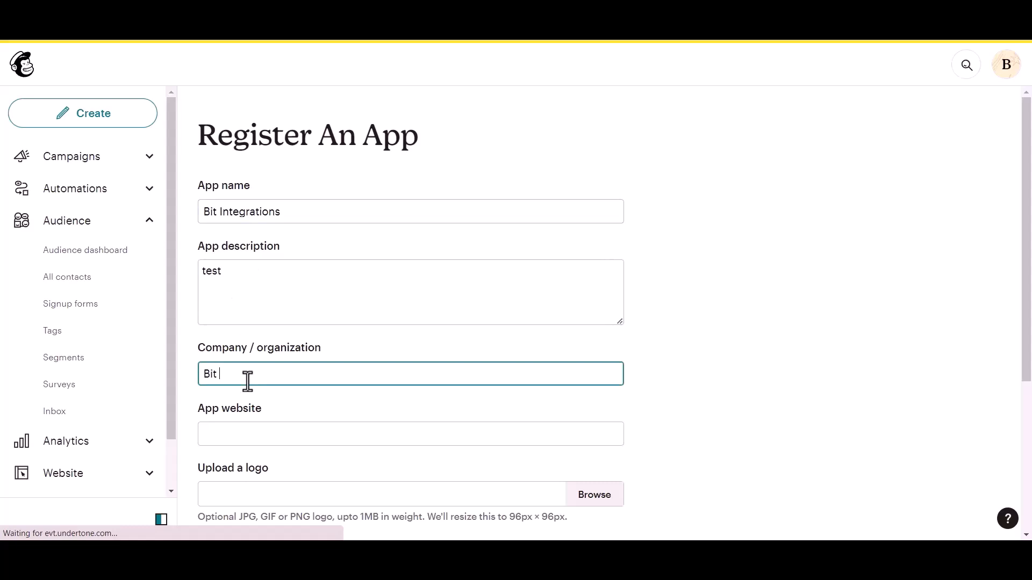
{"action": "scroll", "coordinate": [249, 380], "scroll_direction": "down", "scroll_amount": 1}
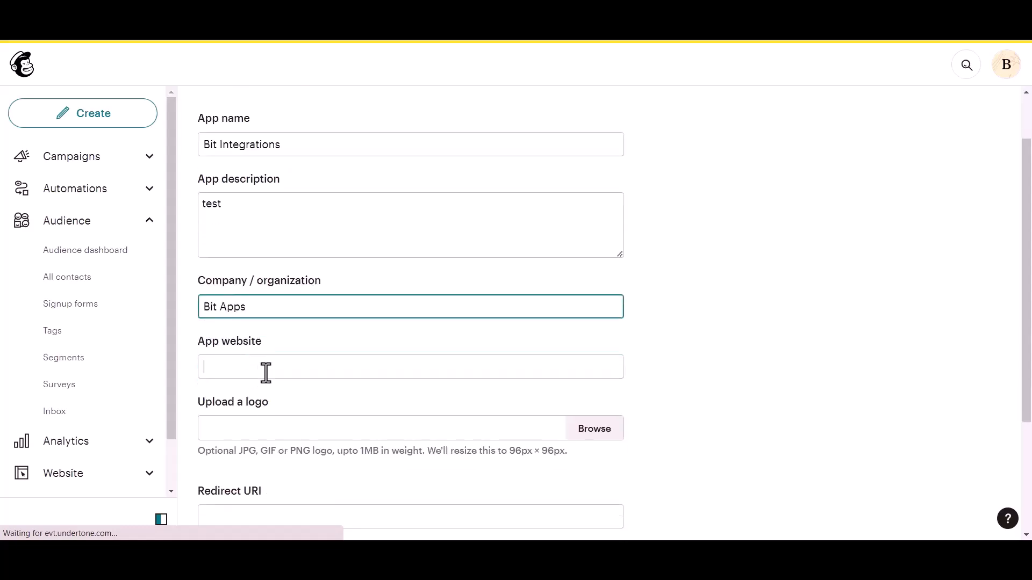
{"action": "left_click", "coordinate": [266, 370]}
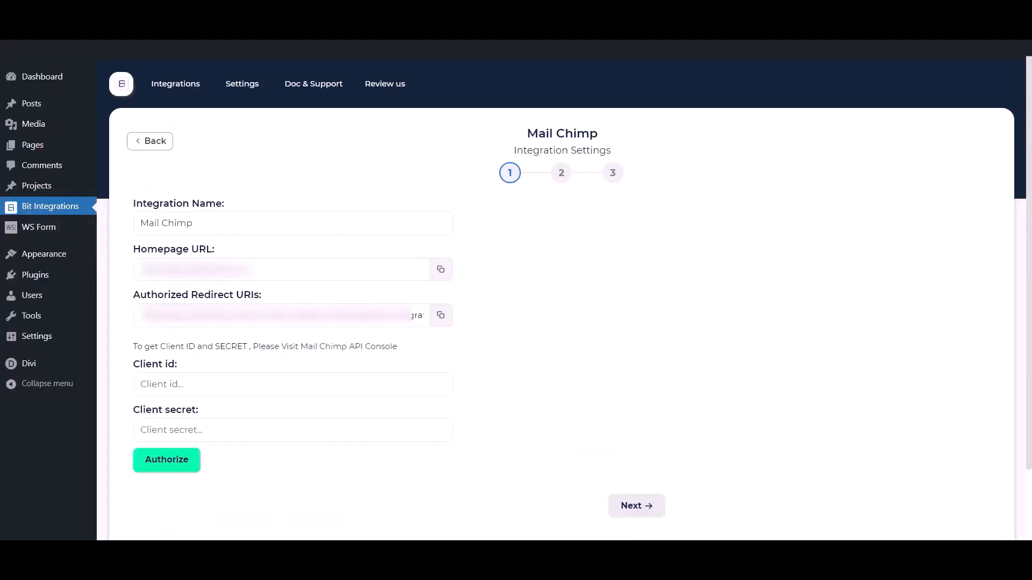
- Paste the site's homepage URL from Bit Integrations as the Mailchimp app website
{"action": "left_click", "coordinate": [439, 273]}
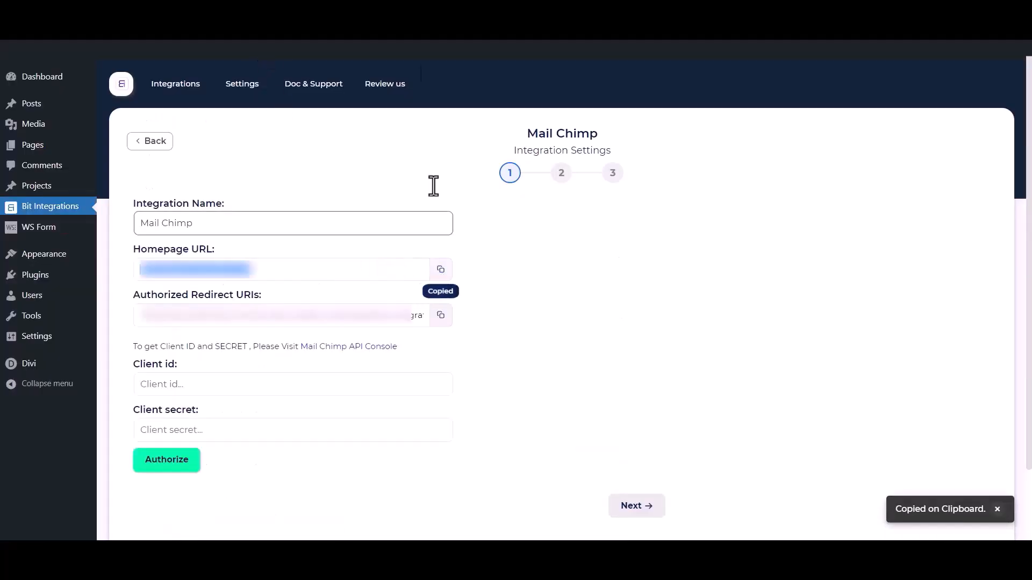
{"action": "left_click", "coordinate": [387, 17]}
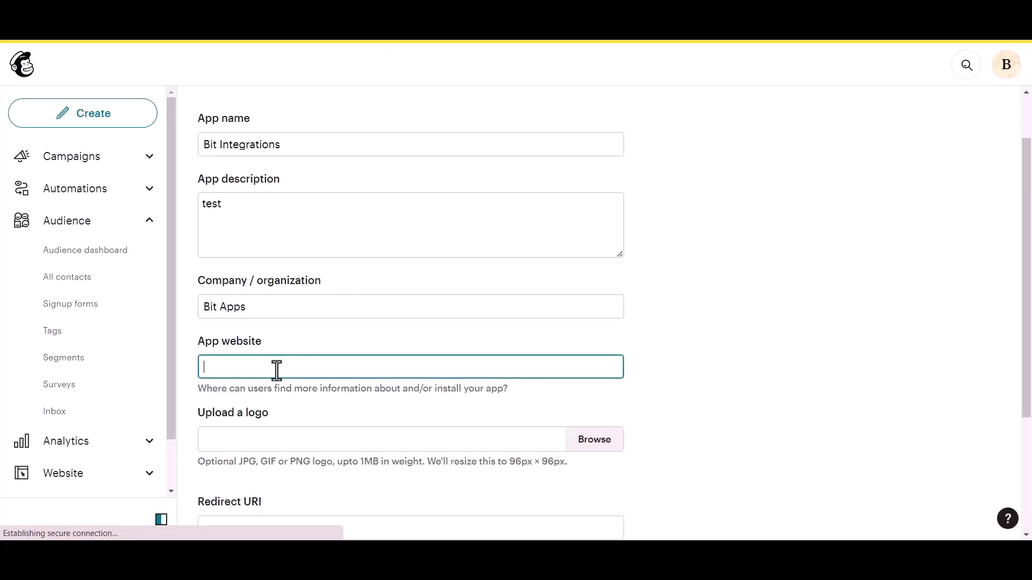
{"action": "key", "text": "ctrl+v"}
{"action": "scroll", "coordinate": [277, 372], "scroll_direction": "down", "scroll_amount": 3}
{"action": "left_click", "coordinate": [261, 395]}
- Paste the authorized redirect URI into the Redirect URI field and create the app
{"action": "left_click", "coordinate": [275, 17]}
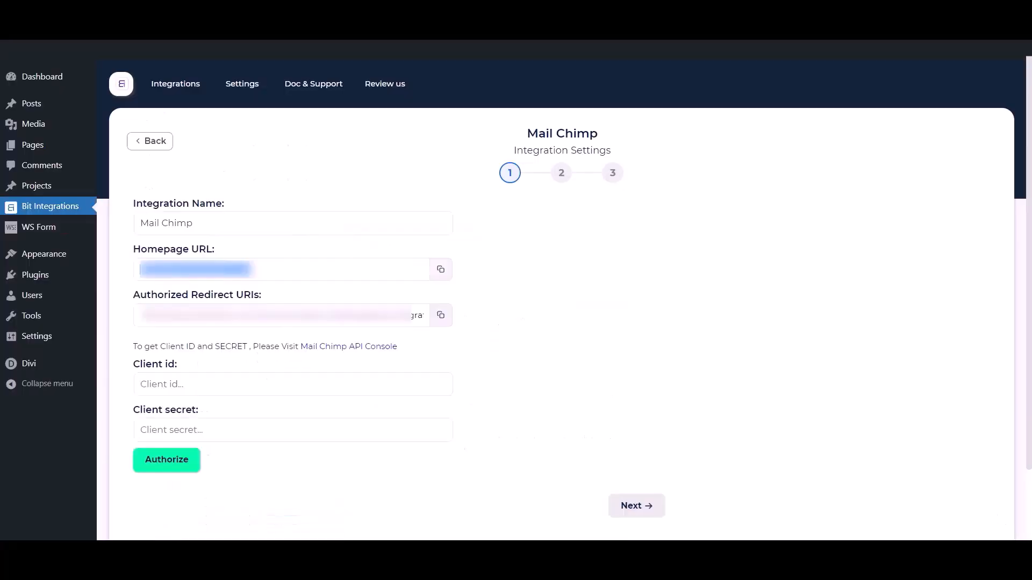
{"action": "left_click", "coordinate": [440, 315]}
{"action": "left_click", "coordinate": [387, 16]}
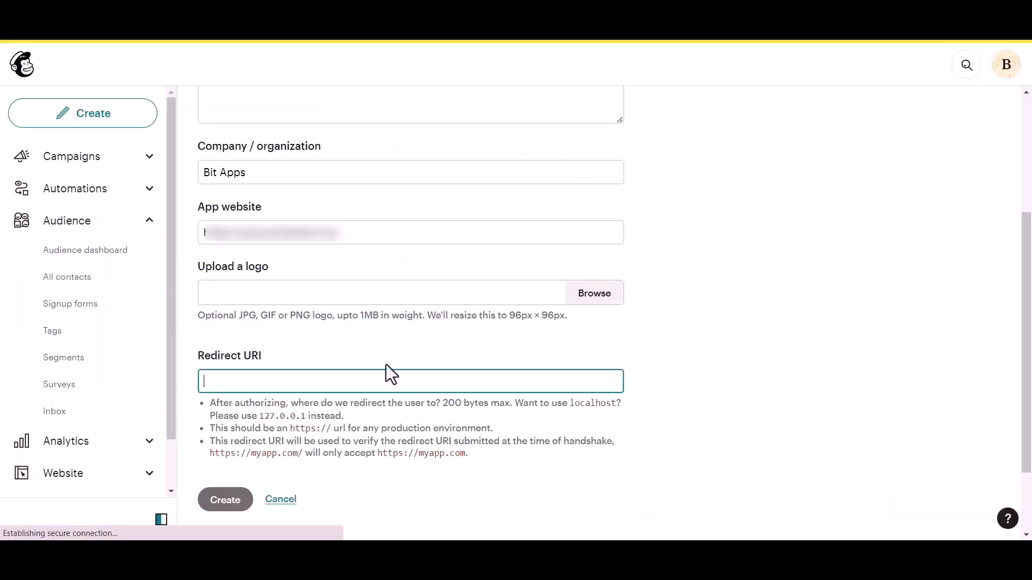
{"action": "key", "text": "ctrl+v"}
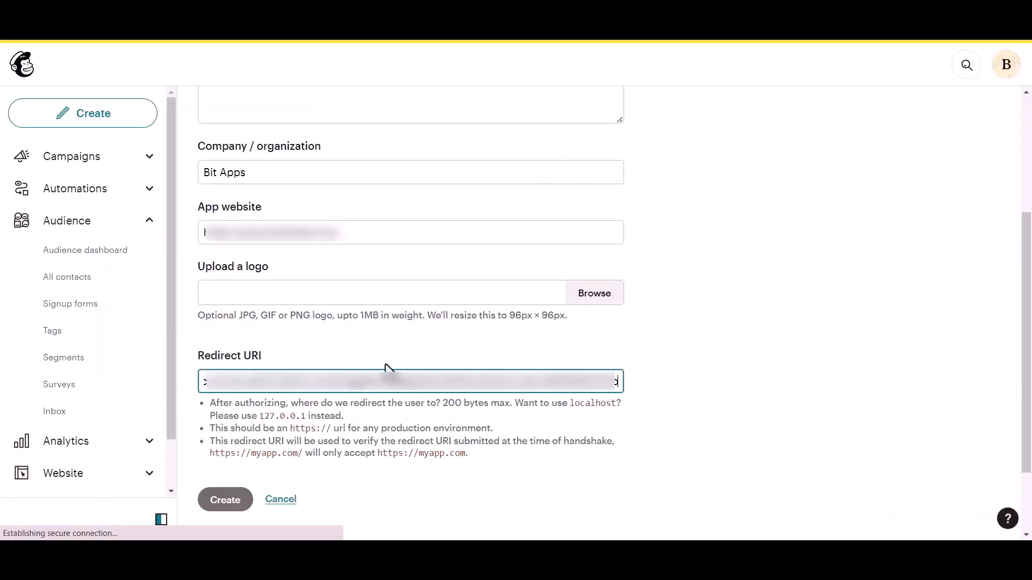
{"action": "left_click", "coordinate": [634, 340]}
{"action": "left_click", "coordinate": [225, 408]}
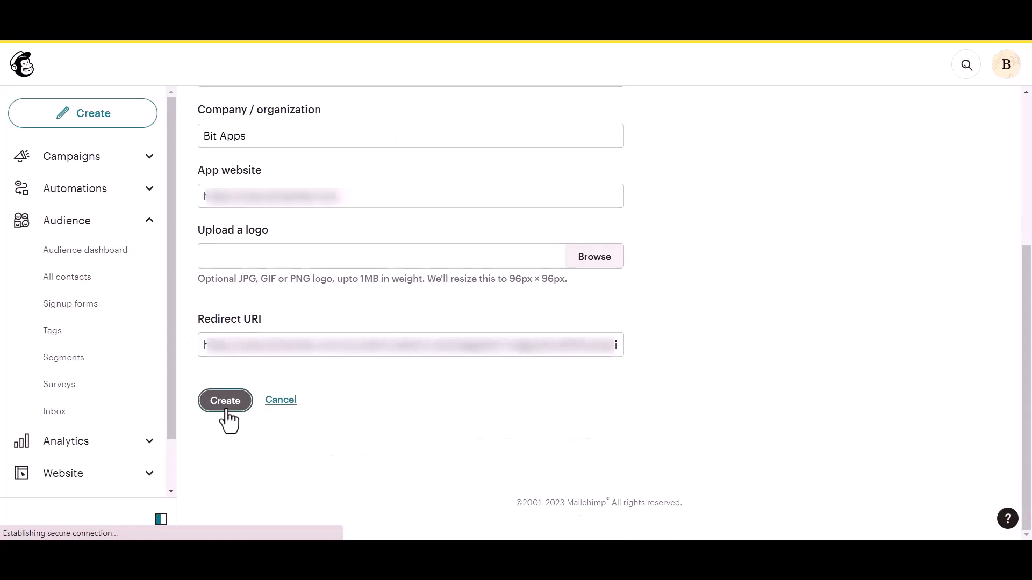
- Copy the new Mailchimp client ID into the Bit Integrations Client id field
{"action": "left_click_drag", "start_coordinate": [230, 257], "coordinate": [277, 256]}
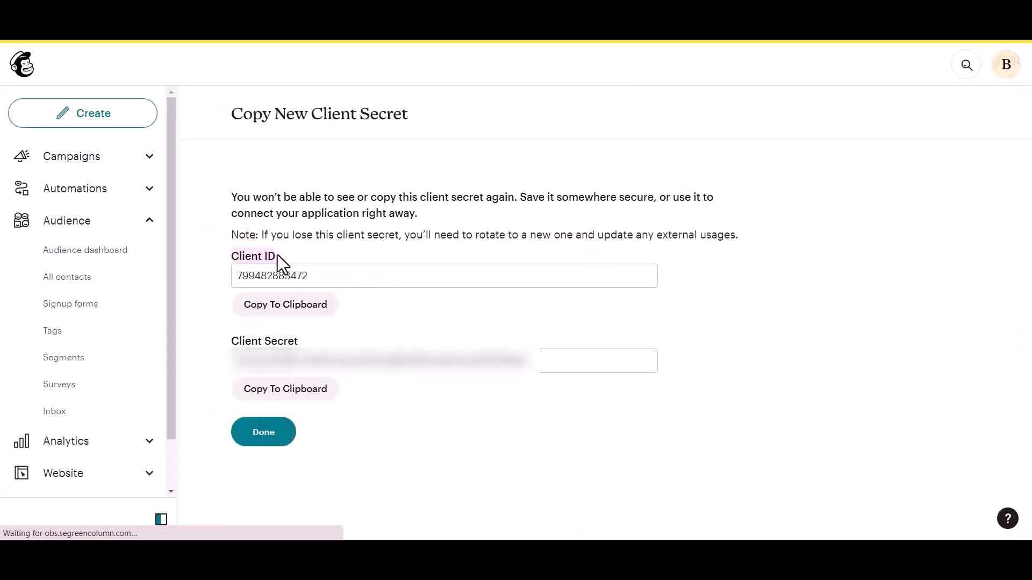
{"action": "left_click_drag", "start_coordinate": [231, 341], "coordinate": [320, 335]}
{"action": "left_click", "coordinate": [320, 336]}
{"action": "left_click", "coordinate": [315, 322]}
{"action": "left_click", "coordinate": [287, 11]}
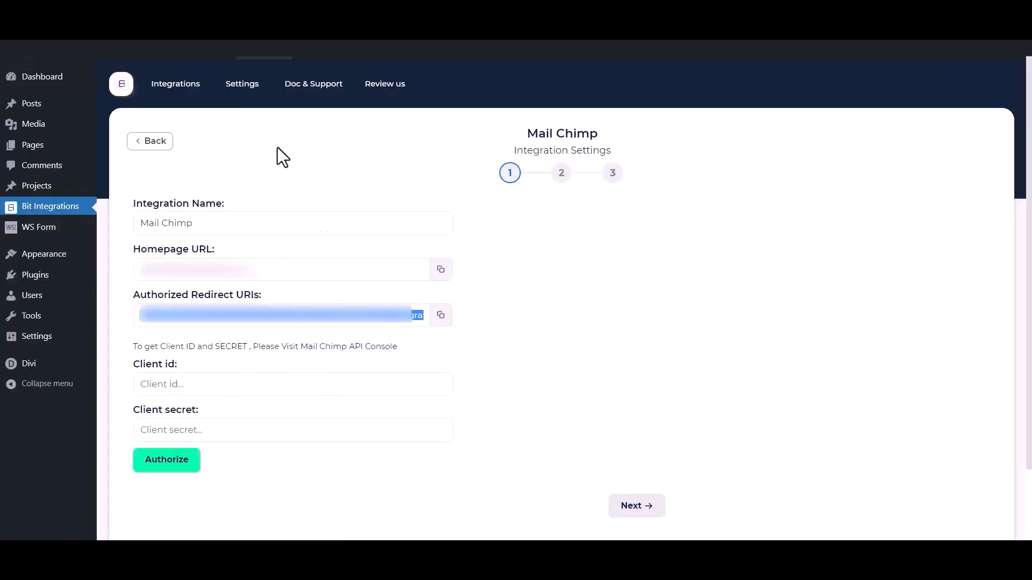
{"action": "left_click", "coordinate": [274, 391]}
{"action": "key", "text": "ctrl+v"}
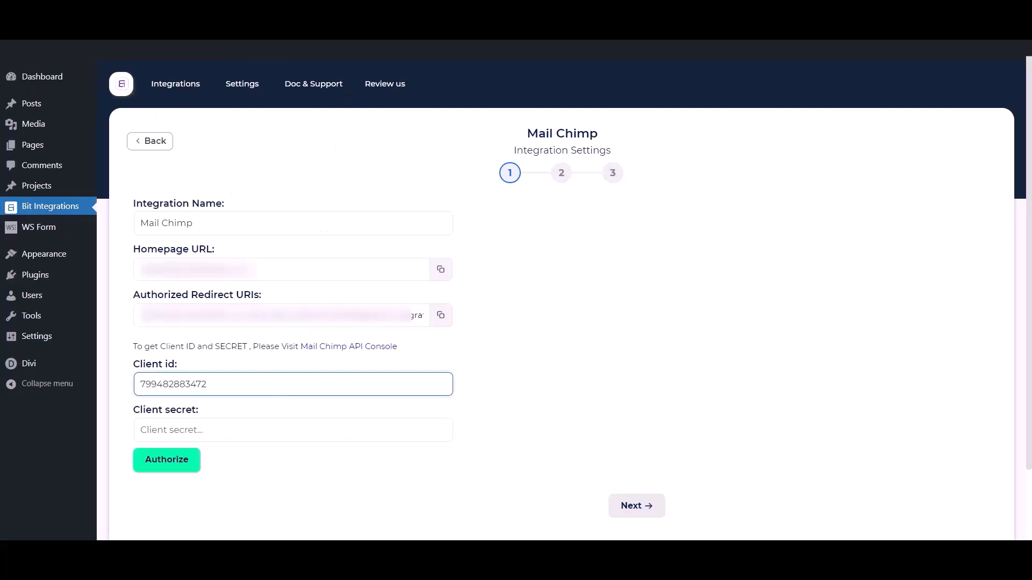
- Copy the Mailchimp client secret into the Bit Integrations Client secret field
{"action": "key", "text": "ctrl+Tab"}
{"action": "left_click", "coordinate": [282, 390]}
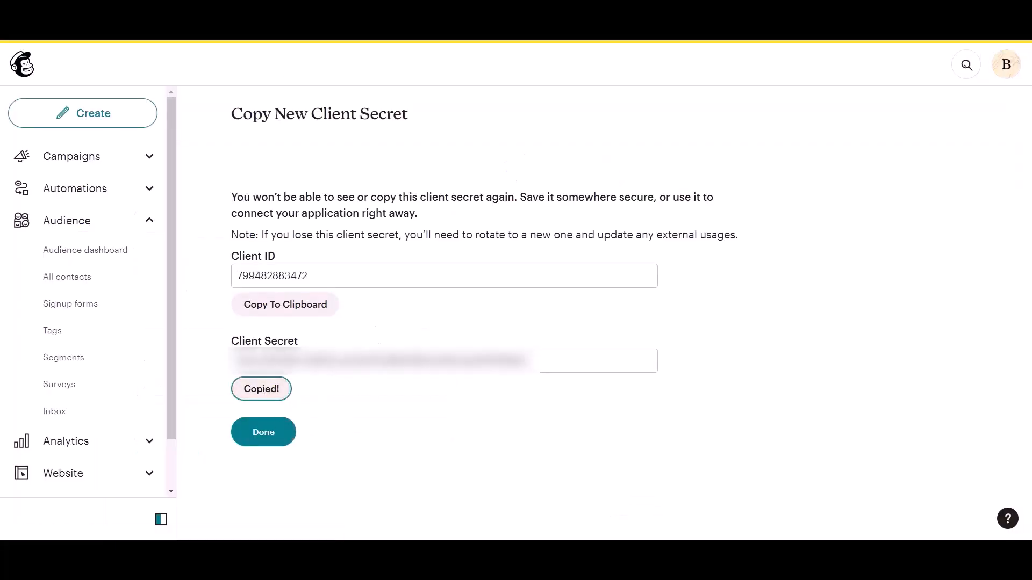
{"action": "key", "text": "ctrl+Tab"}
{"action": "left_click", "coordinate": [285, 428]}
{"action": "key", "text": "ctrl+v"}
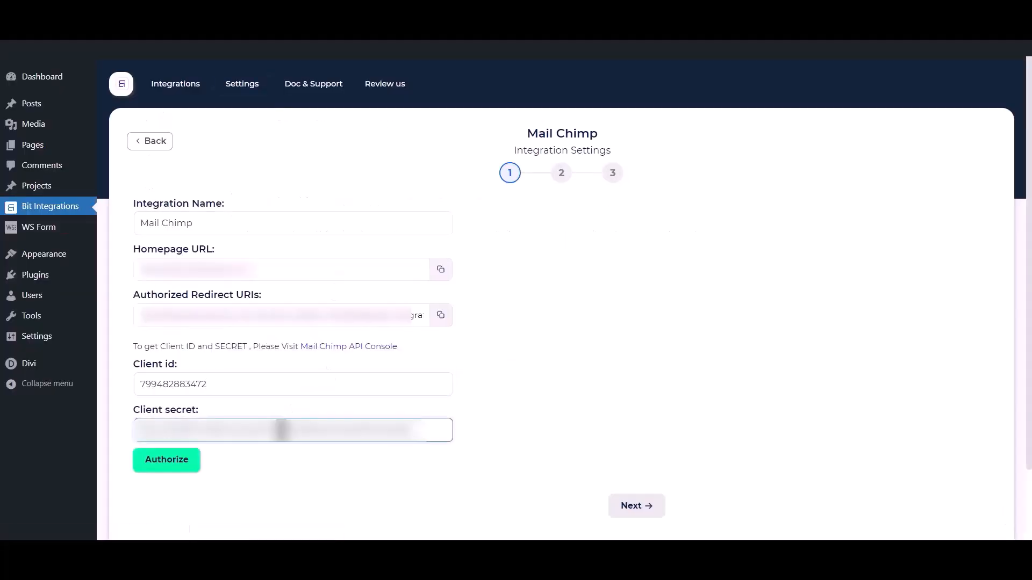
{"action": "left_click", "coordinate": [296, 498]}
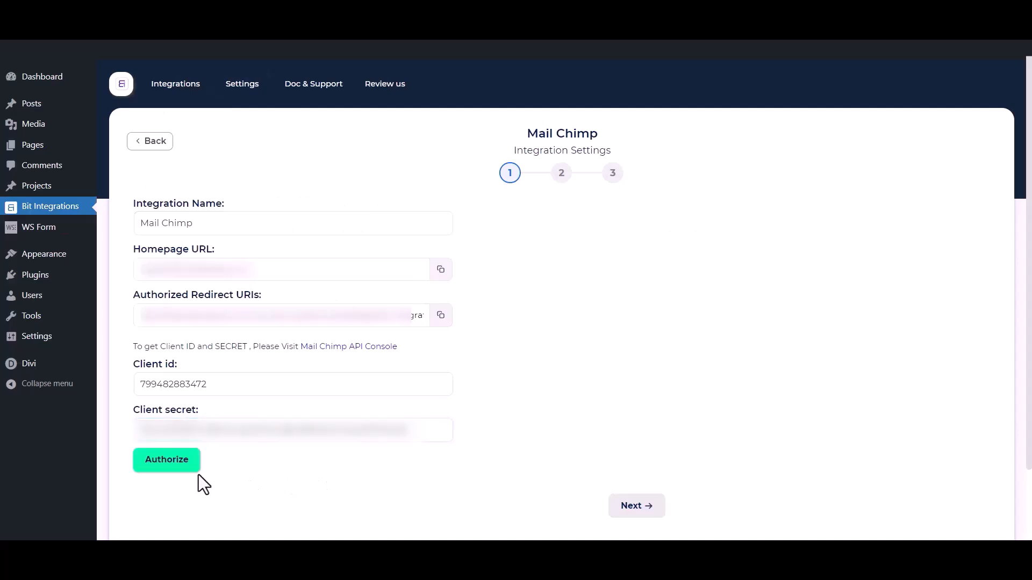
- Authorize with Mailchimp by logging in on the popup and allowing Bit Integrations access
{"action": "left_click", "coordinate": [178, 470]}
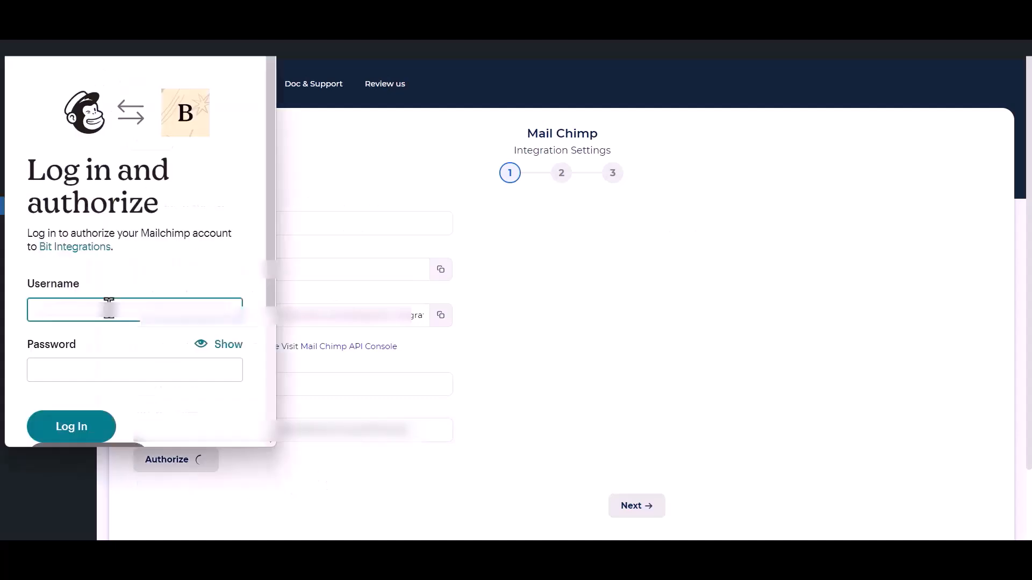
{"action": "left_click", "coordinate": [76, 427]}
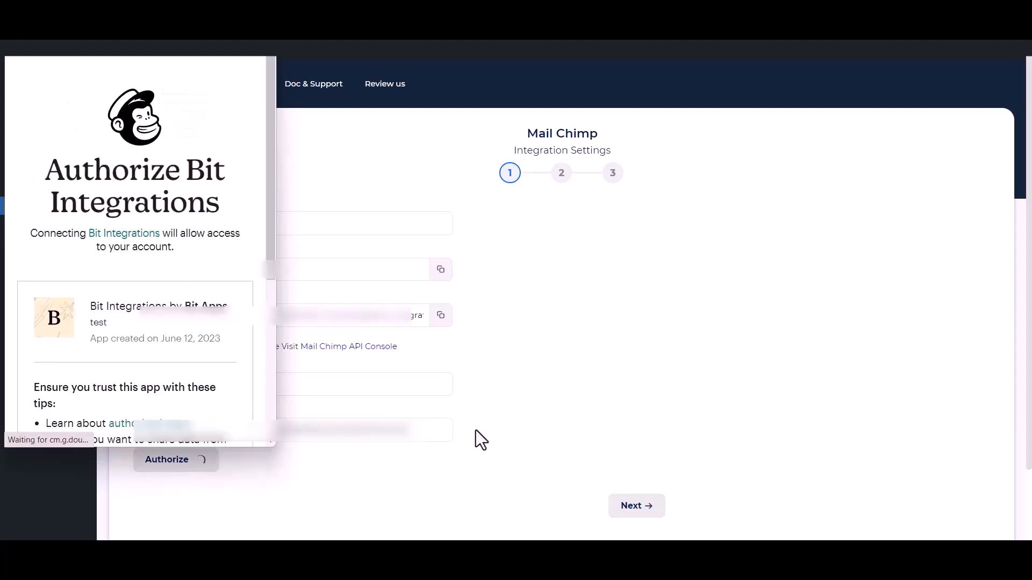
{"action": "scroll", "coordinate": [115, 337], "scroll_direction": "down", "scroll_amount": 3}
{"action": "scroll", "coordinate": [115, 337], "scroll_direction": "down", "scroll_amount": 3}
{"action": "left_click", "coordinate": [34, 407]}
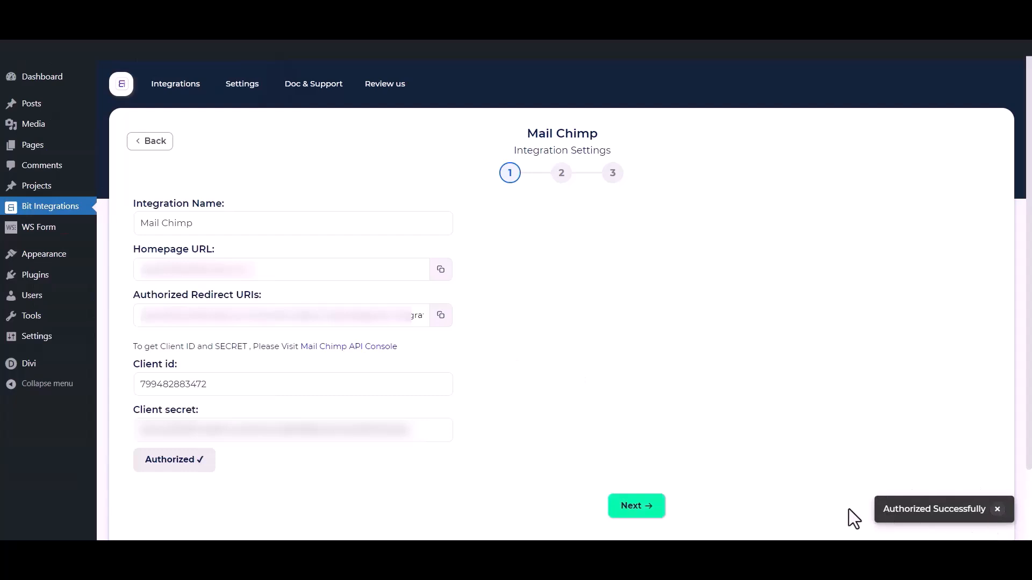
- Choose the Bit Integrations audience list and add tags Tag - 1, Tag - 2 and Tag - 3
{"action": "left_click", "coordinate": [642, 510]}
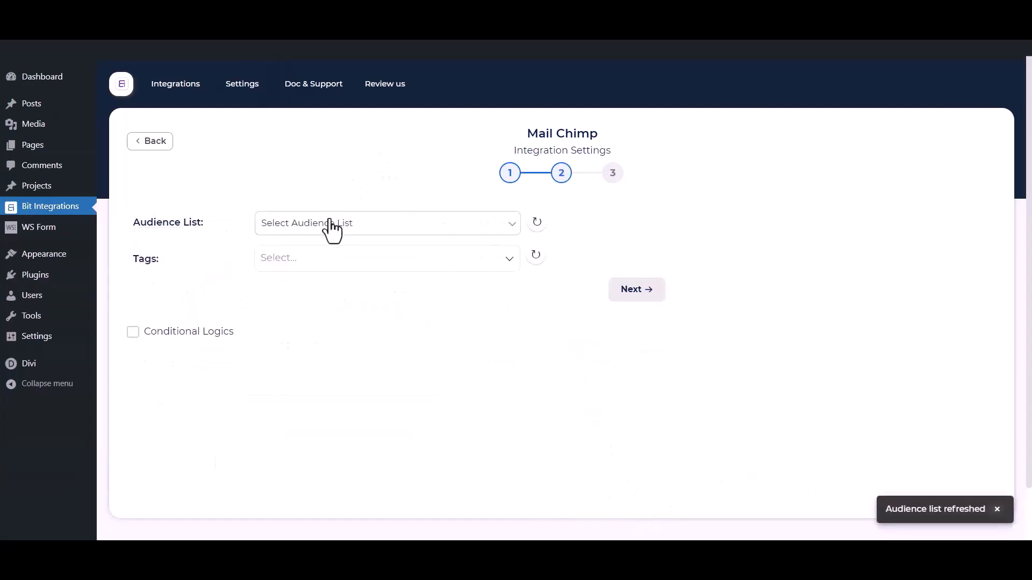
{"action": "left_click", "coordinate": [331, 224]}
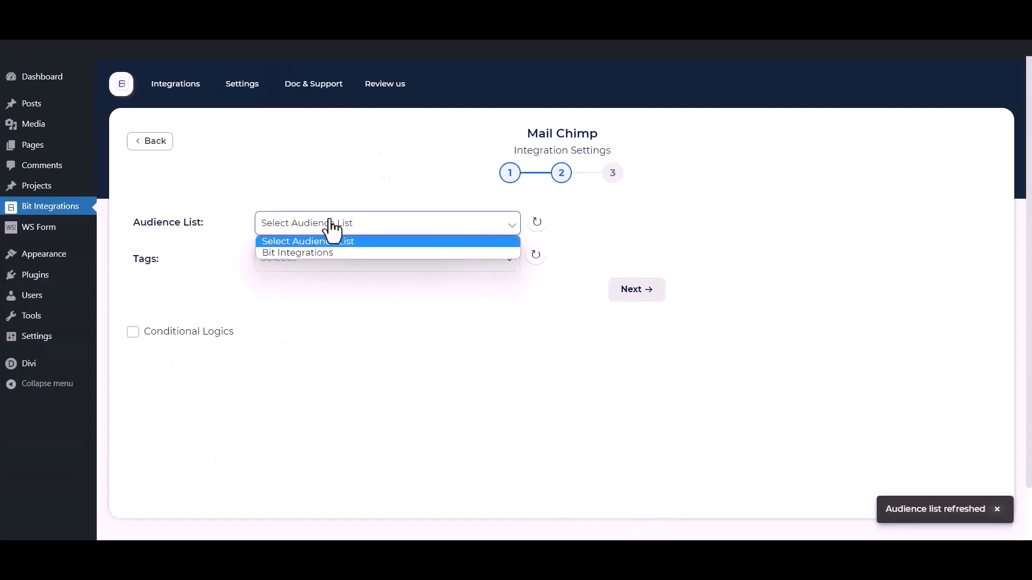
{"action": "left_click", "coordinate": [312, 254]}
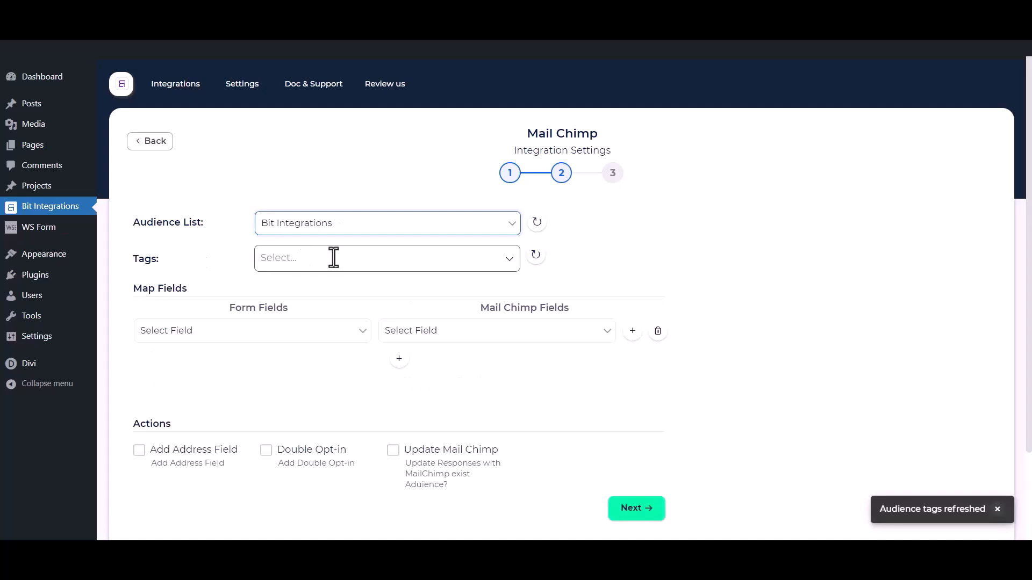
{"action": "left_click", "coordinate": [334, 258]}
{"action": "left_click", "coordinate": [299, 286]}
{"action": "left_click", "coordinate": [290, 310]}
{"action": "left_click", "coordinate": [290, 334]}
{"action": "left_click", "coordinate": [199, 251]}
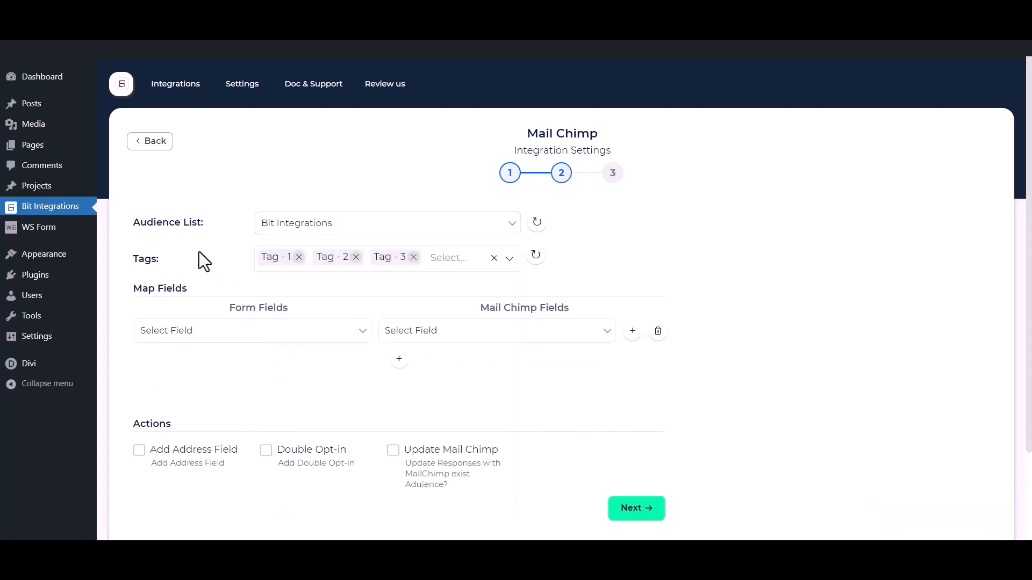
{"action": "scroll", "coordinate": [198, 251], "scroll_direction": "down", "scroll_amount": 1}
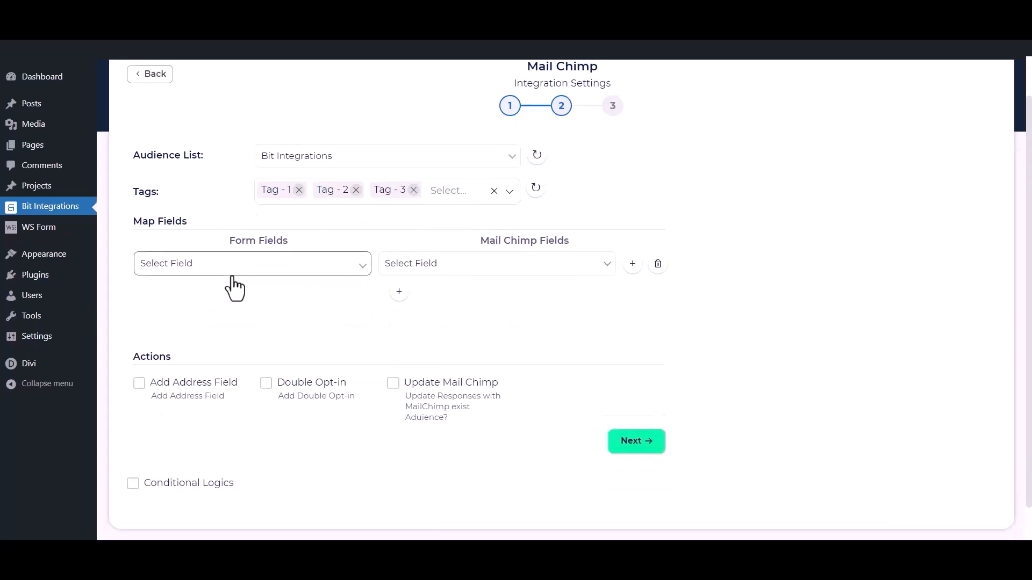
- Map the form's First Name field to Mailchimp's First Name
{"action": "left_click", "coordinate": [220, 269]}
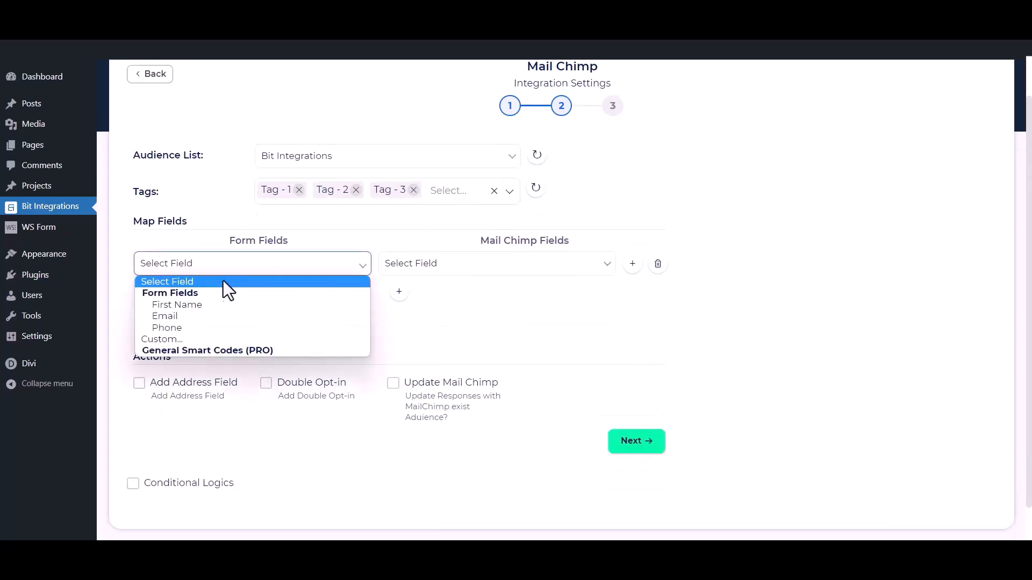
{"action": "left_click", "coordinate": [201, 305]}
{"action": "left_click", "coordinate": [411, 264]}
{"action": "left_click", "coordinate": [424, 306]}
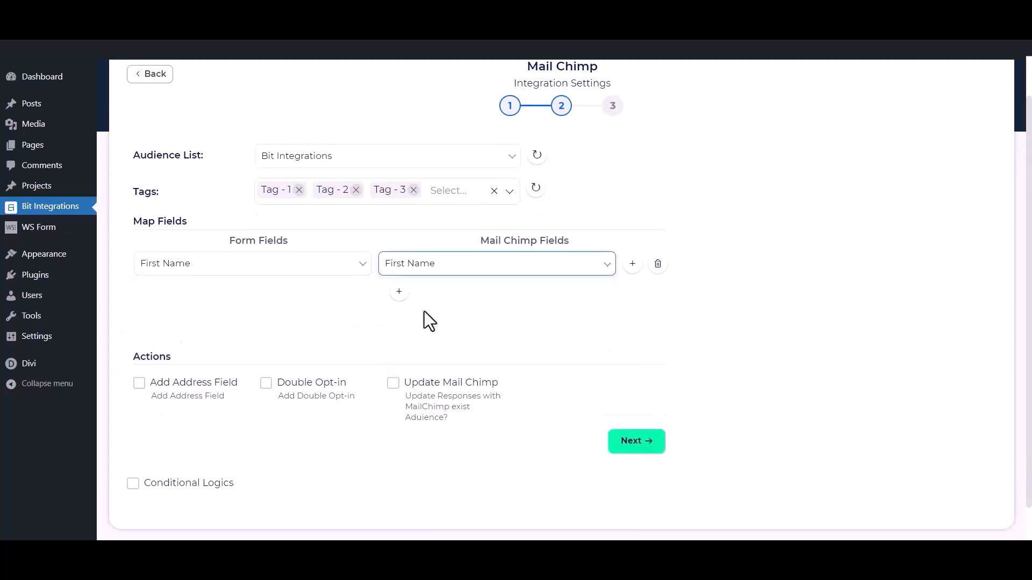
- Add a second mapping row pairing the form's Email with Mailchimp's Email
{"action": "left_click", "coordinate": [399, 293]}
{"action": "left_click", "coordinate": [334, 296]}
{"action": "left_click", "coordinate": [237, 348]}
{"action": "left_click", "coordinate": [459, 294]}
{"action": "left_click", "coordinate": [414, 370]}
- Add a third mapping row pairing the form's Phone with Mailchimp's Phone Number
{"action": "left_click", "coordinate": [399, 321]}
{"action": "left_click", "coordinate": [333, 325]}
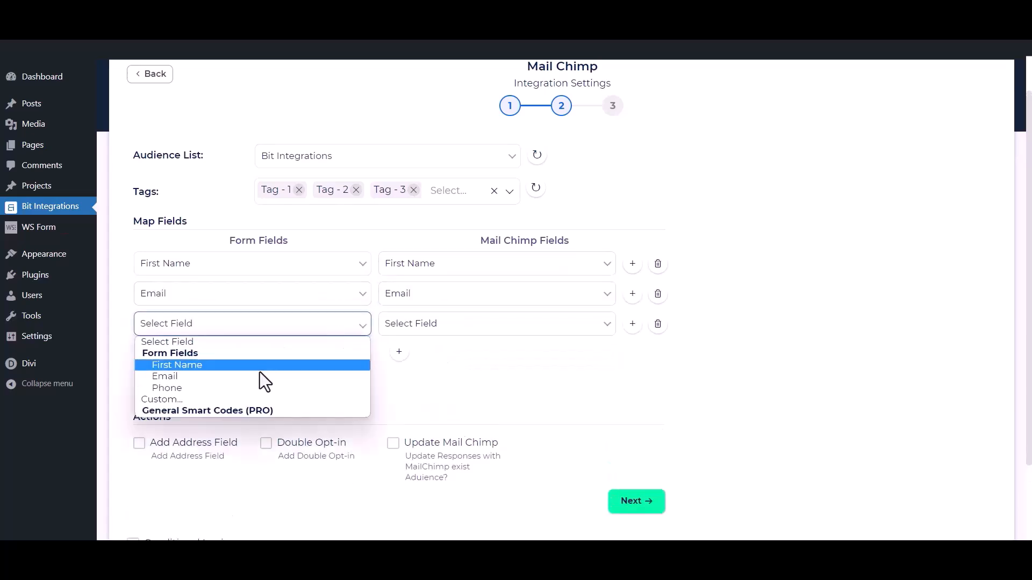
{"action": "left_click", "coordinate": [253, 387]}
{"action": "left_click", "coordinate": [473, 329]}
{"action": "left_click", "coordinate": [447, 388]}
{"action": "left_click", "coordinate": [334, 374]}
{"action": "scroll", "coordinate": [444, 353], "scroll_direction": "down", "scroll_amount": 1}
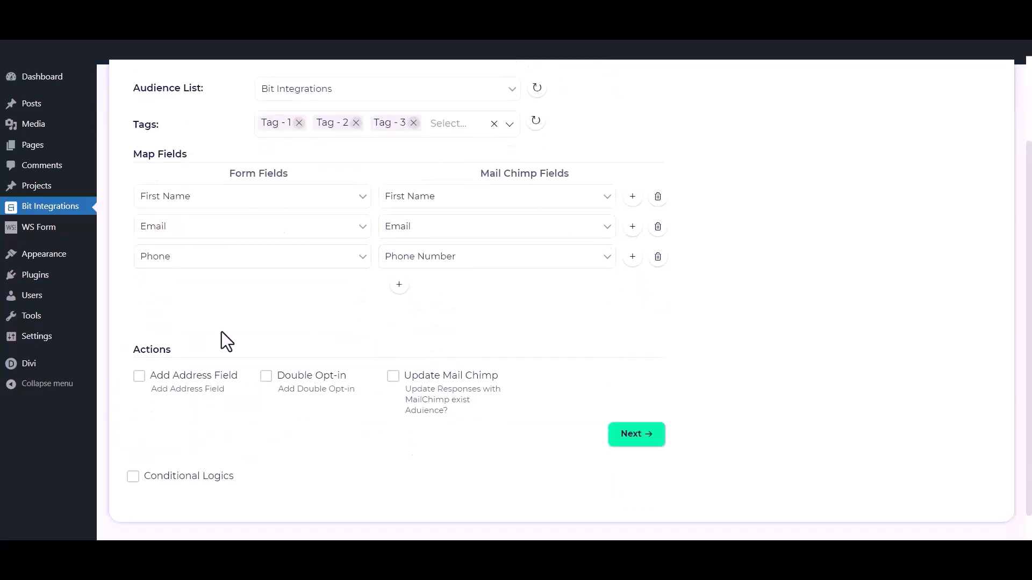
- Preview address mapping, double opt-in and update-existing-contacts options, leaving all three off
{"action": "left_click", "coordinate": [139, 377]}
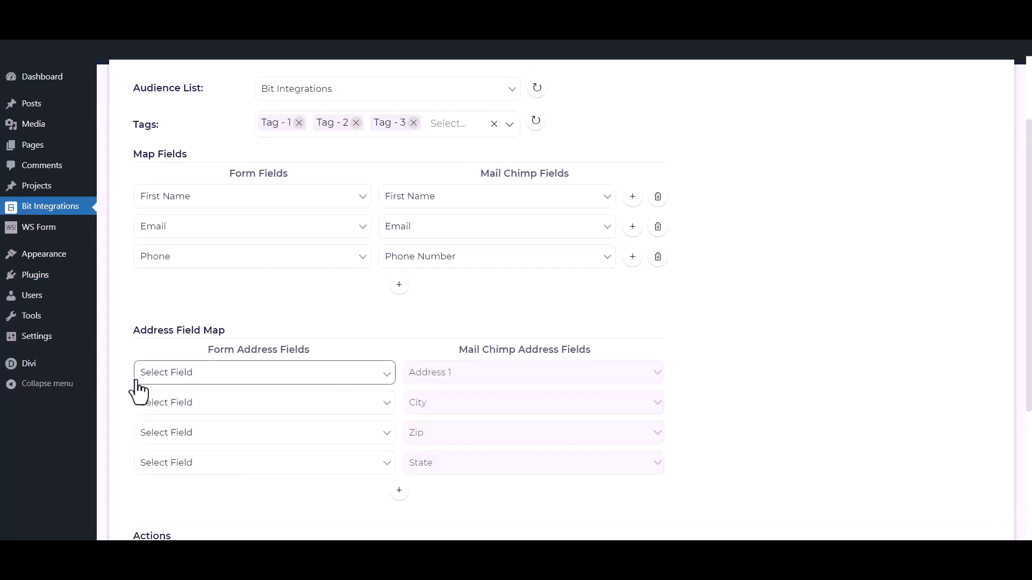
{"action": "scroll", "coordinate": [134, 398], "scroll_direction": "down", "scroll_amount": 3}
{"action": "left_click", "coordinate": [138, 427]}
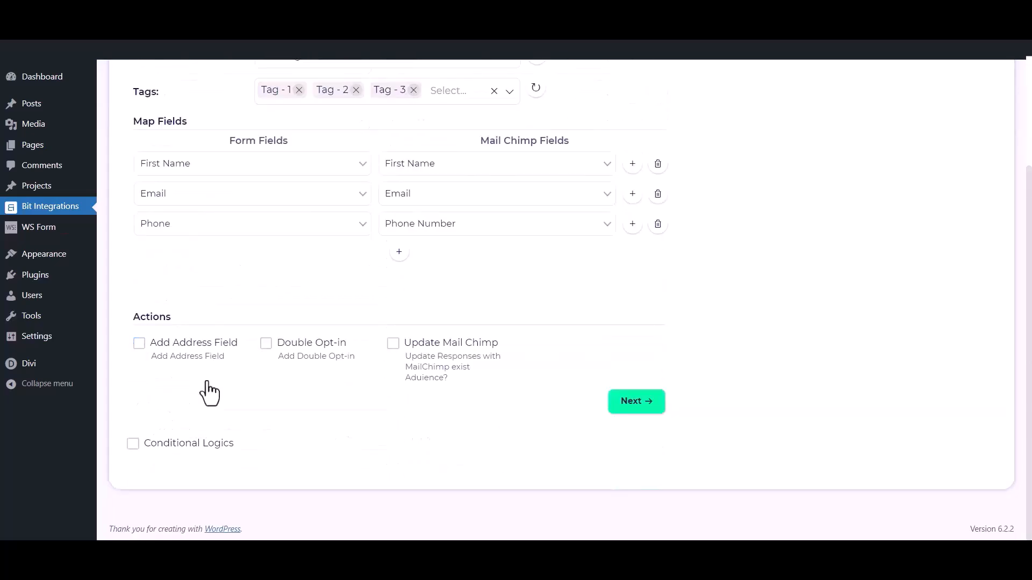
{"action": "left_click", "coordinate": [266, 345]}
{"action": "left_click", "coordinate": [267, 345]}
{"action": "left_click", "coordinate": [393, 346]}
{"action": "left_click", "coordinate": [393, 345]}
- Leave conditional logic off, then finish and save the Mail Chimp integration
{"action": "left_click", "coordinate": [133, 446]}
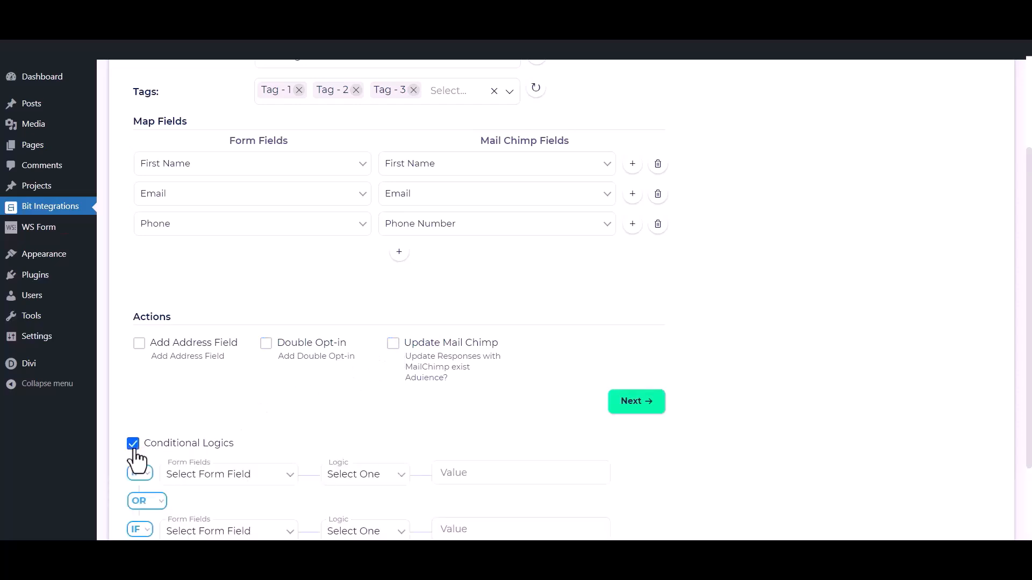
{"action": "scroll", "coordinate": [137, 459], "scroll_direction": "down", "scroll_amount": 1}
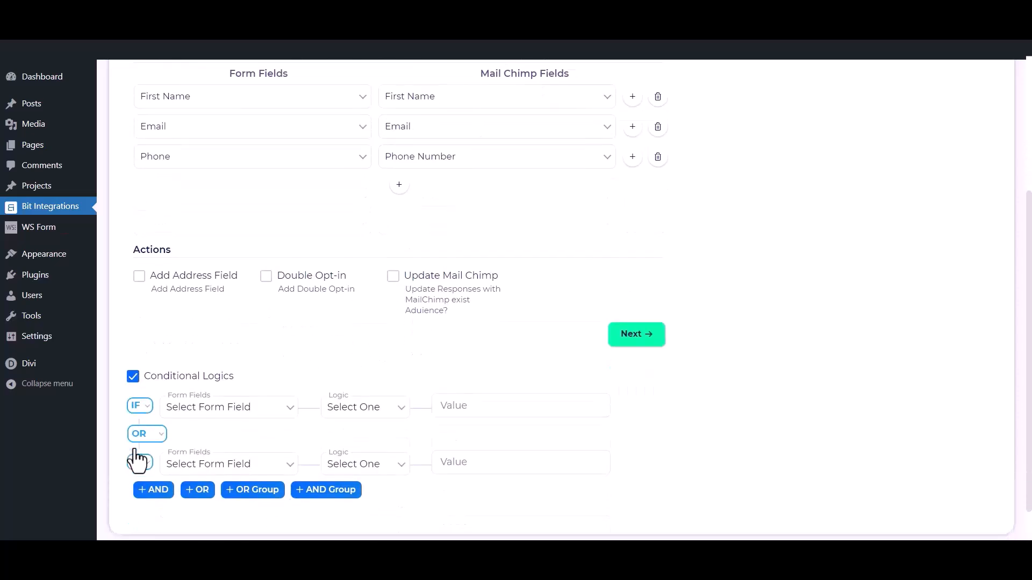
{"action": "left_click", "coordinate": [133, 377]}
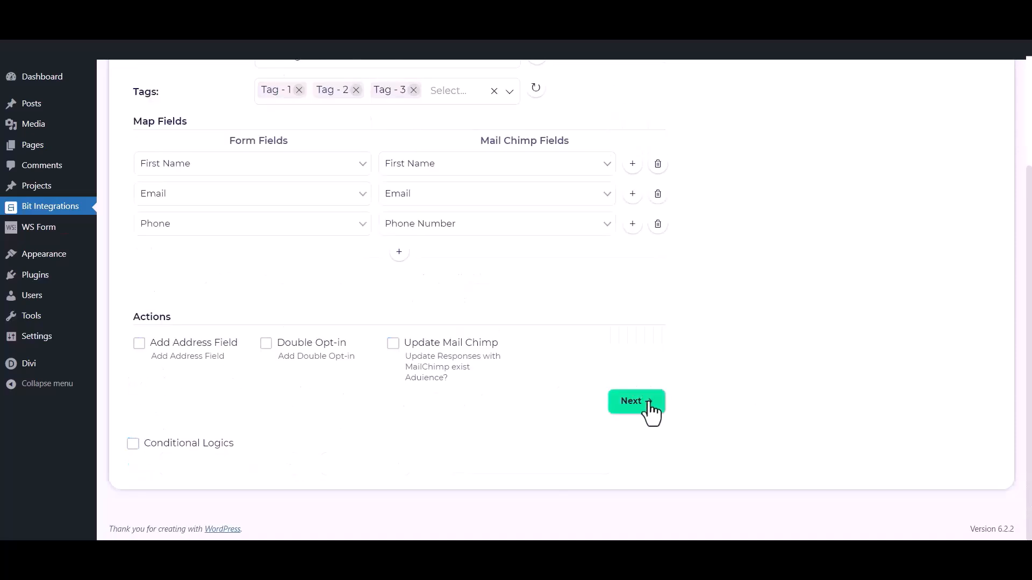
{"action": "left_click", "coordinate": [649, 404]}
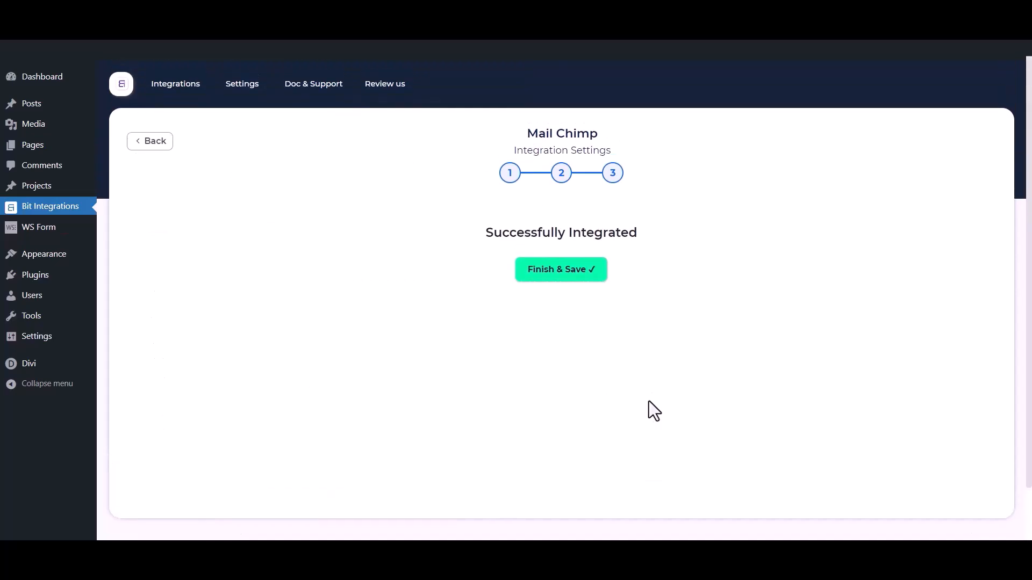
{"action": "left_click", "coordinate": [557, 277]}
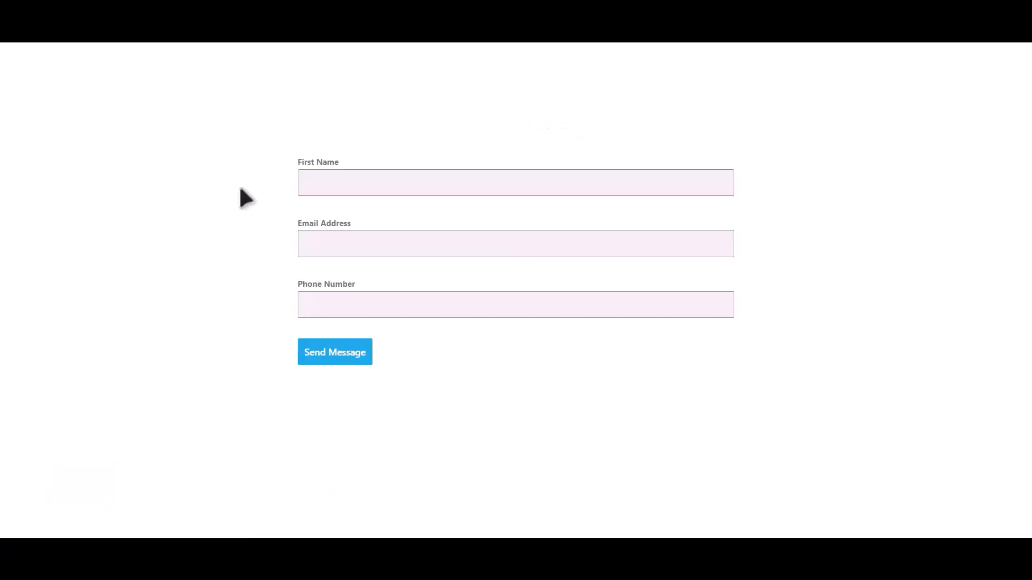
- Fill the front-end form with a test first name, e-mail address and phone number, then submit it
{"action": "left_click", "coordinate": [500, 175]}
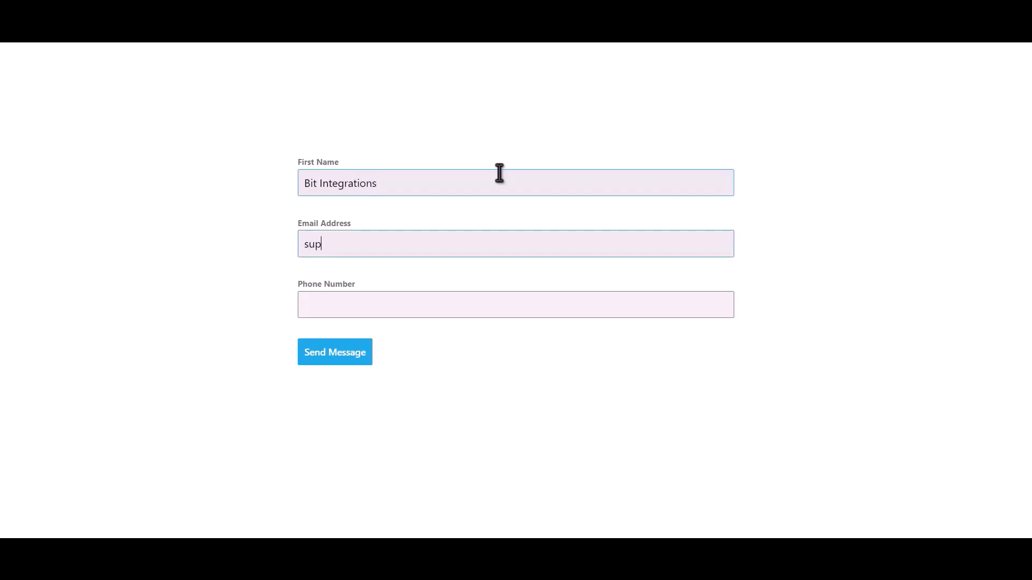
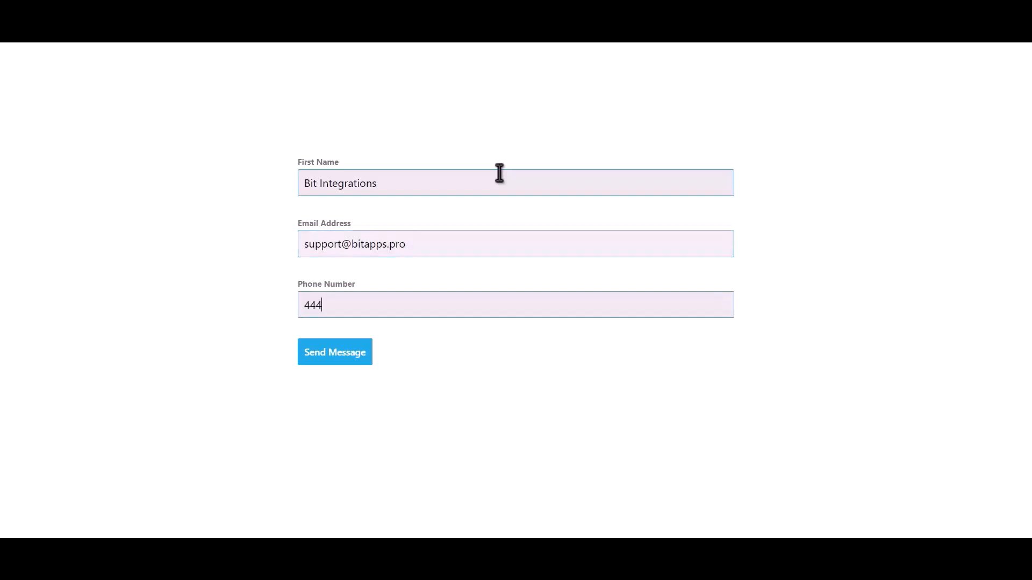
{"action": "left_click", "coordinate": [327, 359]}
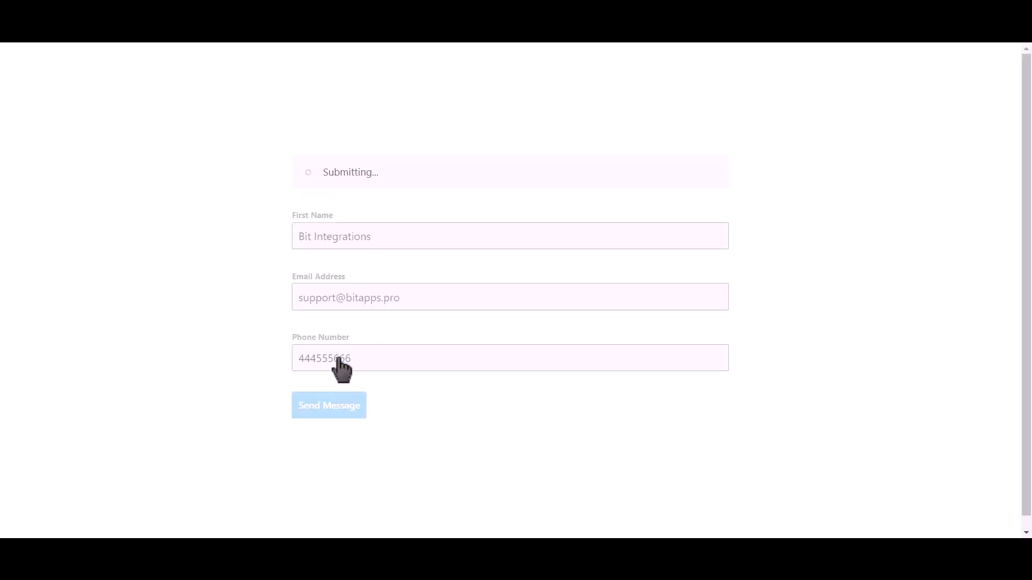